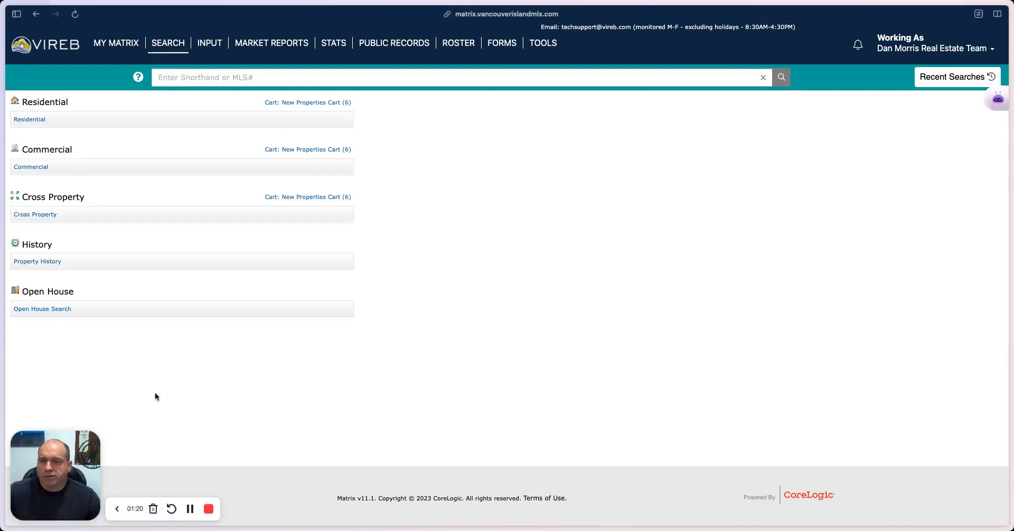
Open the Residential search and filter Nanaimo single family detached listings to Pending and Sold, with a Sold range of 0-60 days
{"action": "left_click", "coordinate": [29, 120]}
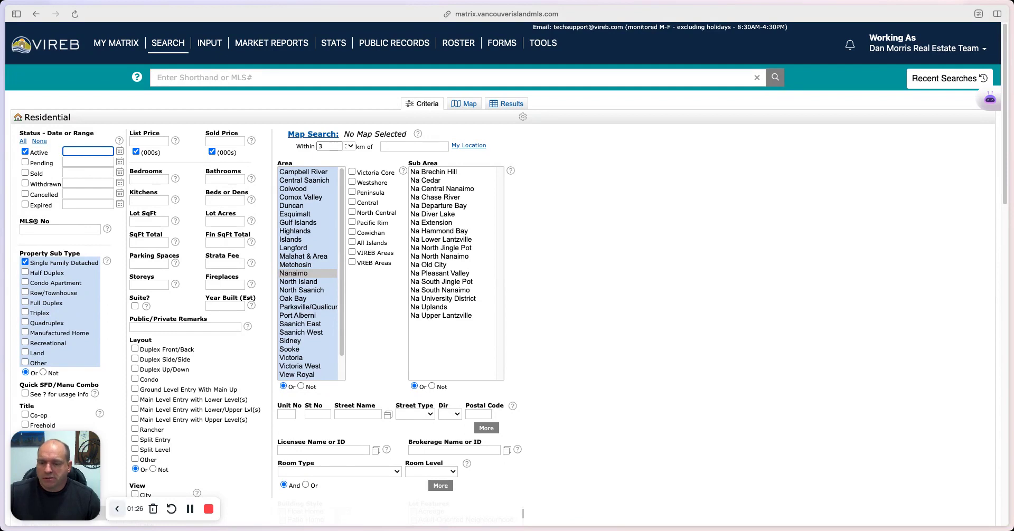
{"action": "left_click_drag", "start_coordinate": [56, 475], "coordinate": [831, 451]}
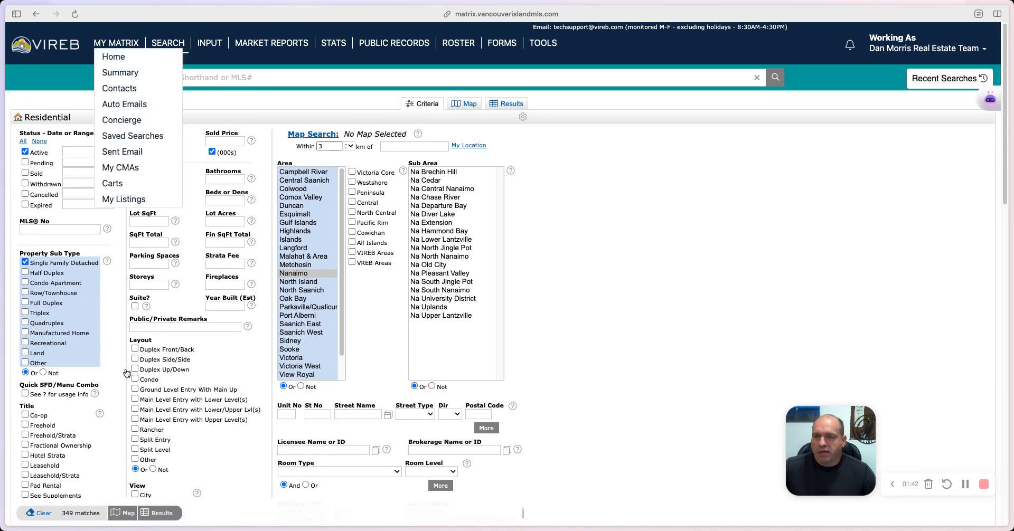
{"action": "left_click", "coordinate": [114, 57]}
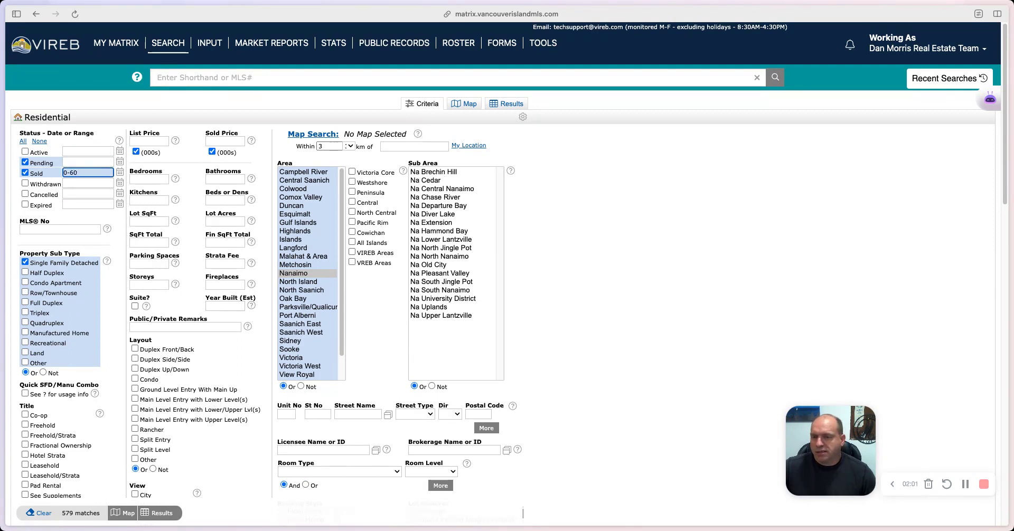
{"action": "key", "text": "BackSpace"}
{"action": "key", "text": "BackSpace"}
{"action": "key", "text": "BackSpace"}
{"action": "key", "text": "BackSpace"}
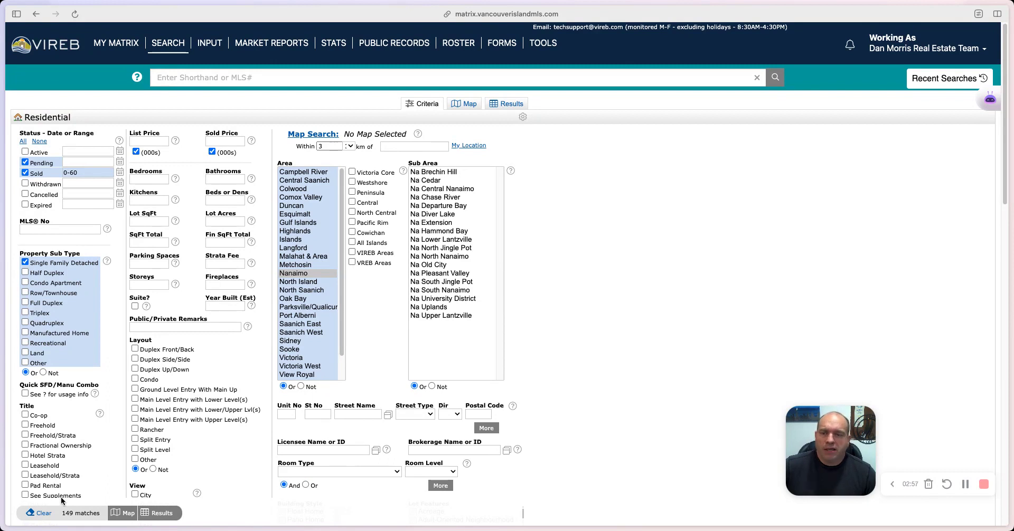
Check the 7 Day residential Market Watch on the Matrix home page
{"action": "left_click", "coordinate": [114, 56]}
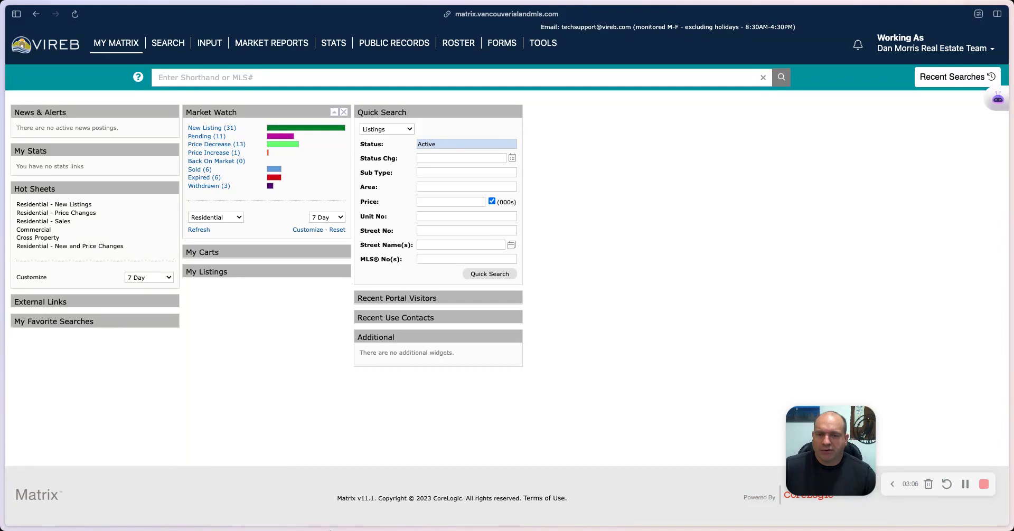
{"action": "left_click", "coordinate": [327, 217]}
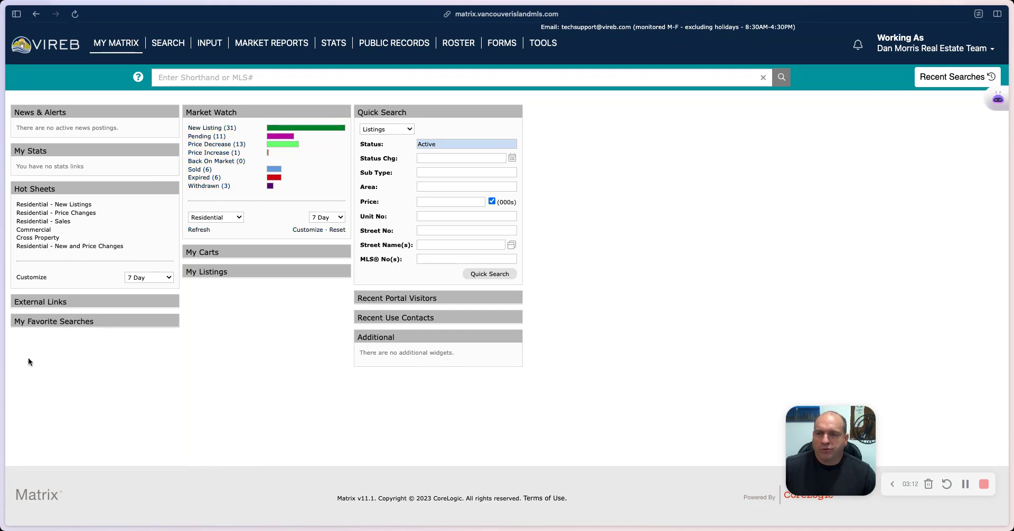
{"action": "key", "text": "super+bracketleft"}
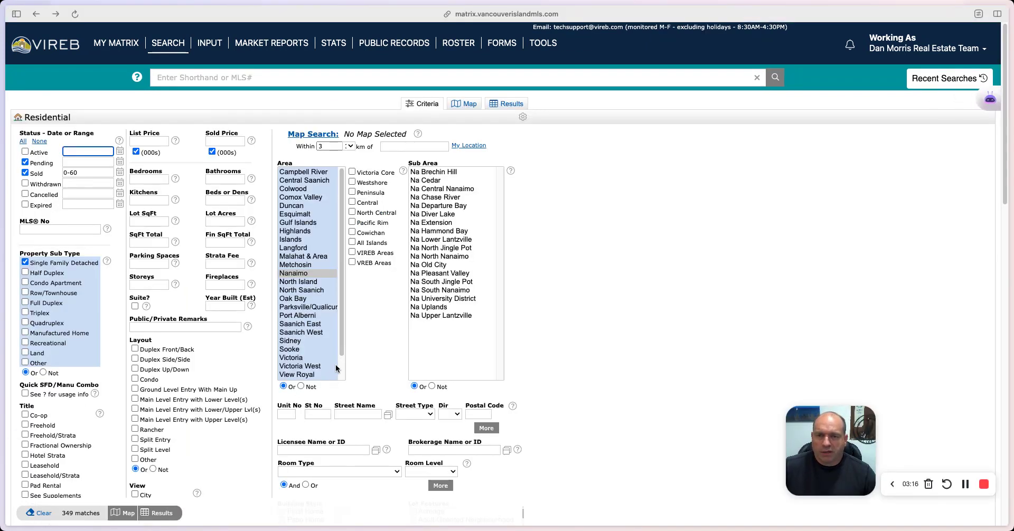
{"action": "key", "text": "super+bracketright"}
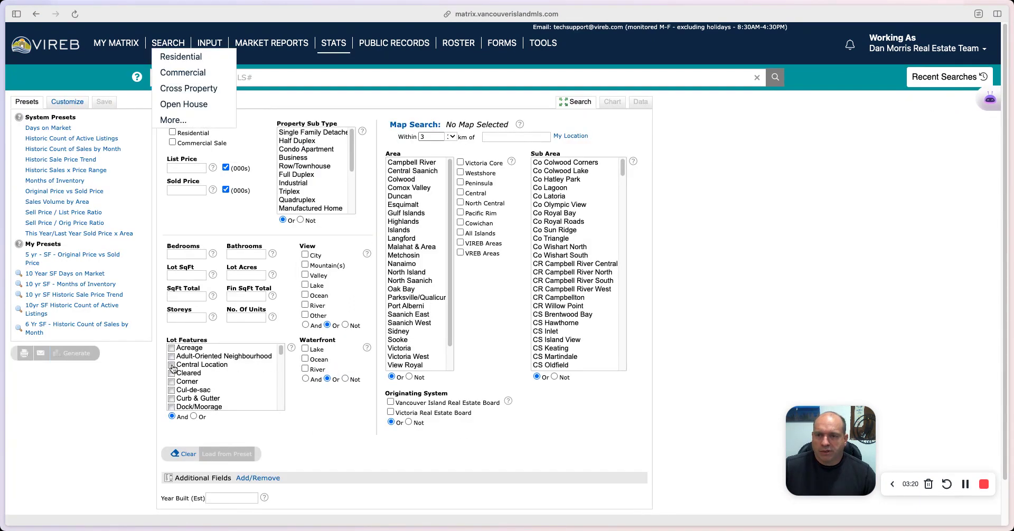
Return to the Residential search with Active, Pending and Sold statuses included, and set the Sold range to 0-60 days
{"action": "left_click", "coordinate": [168, 42]}
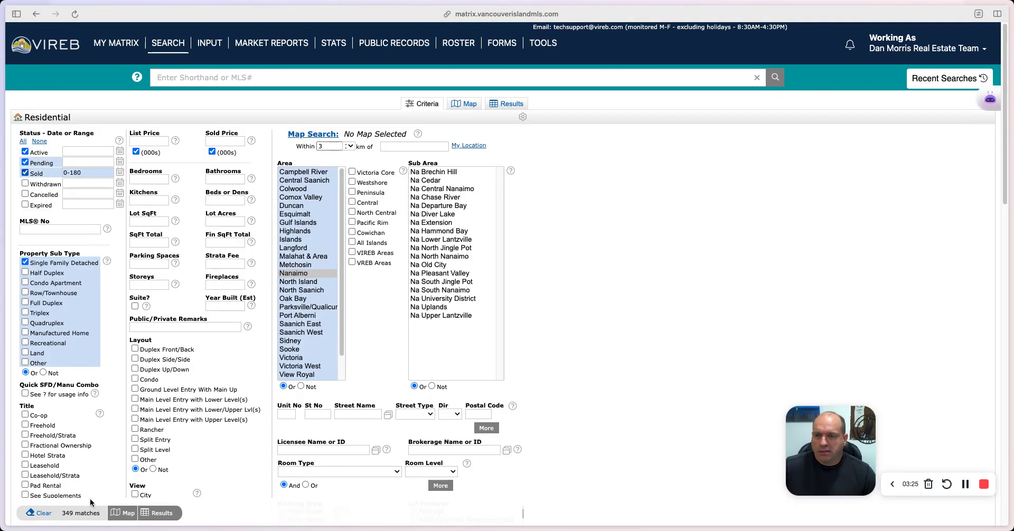
{"action": "key", "text": "shift+Left"}
{"action": "key", "text": "shift+Left"}
{"action": "key", "text": "shift+Left"}
{"action": "type", "text": "60"}
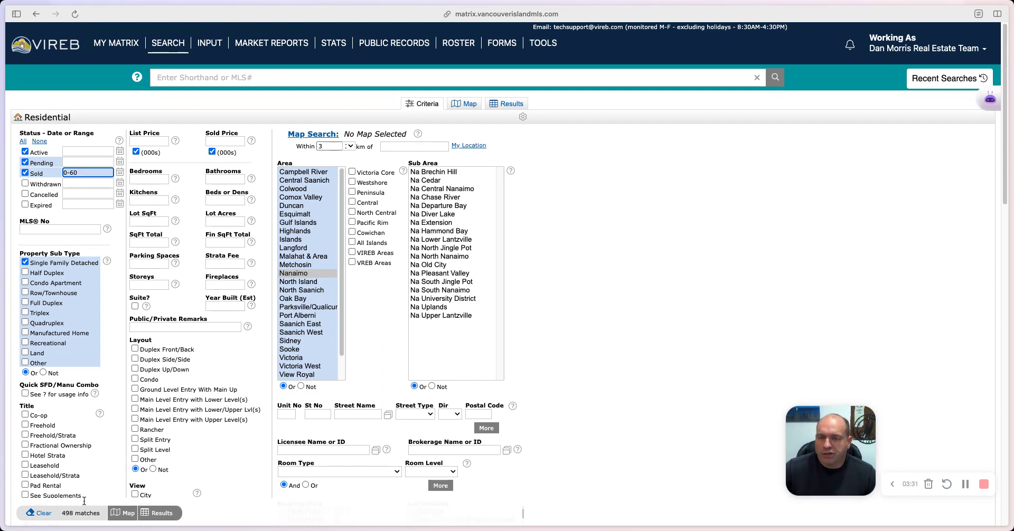
Show the matching listings and generate their statistics in tabular form
{"action": "left_click", "coordinate": [162, 513]}
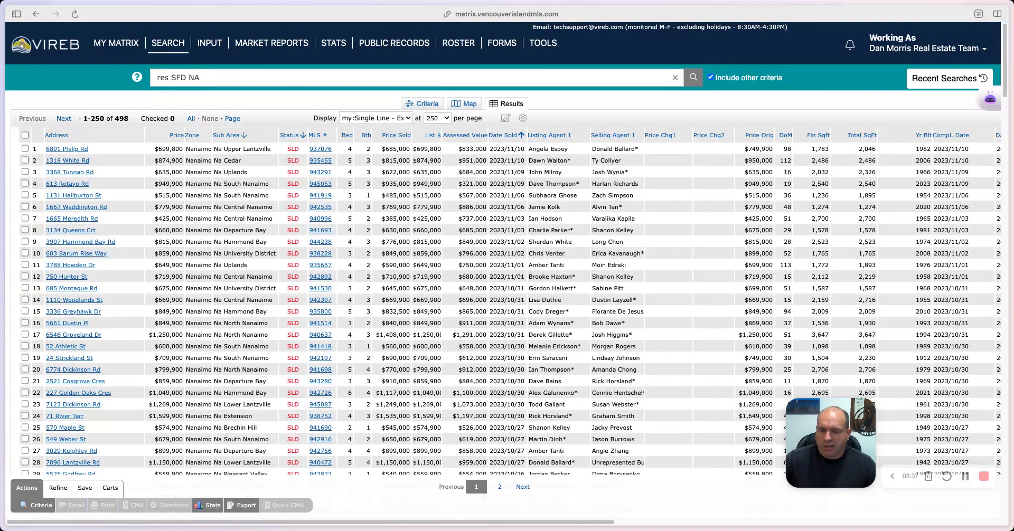
{"action": "mouse_move", "coordinate": [211, 505]}
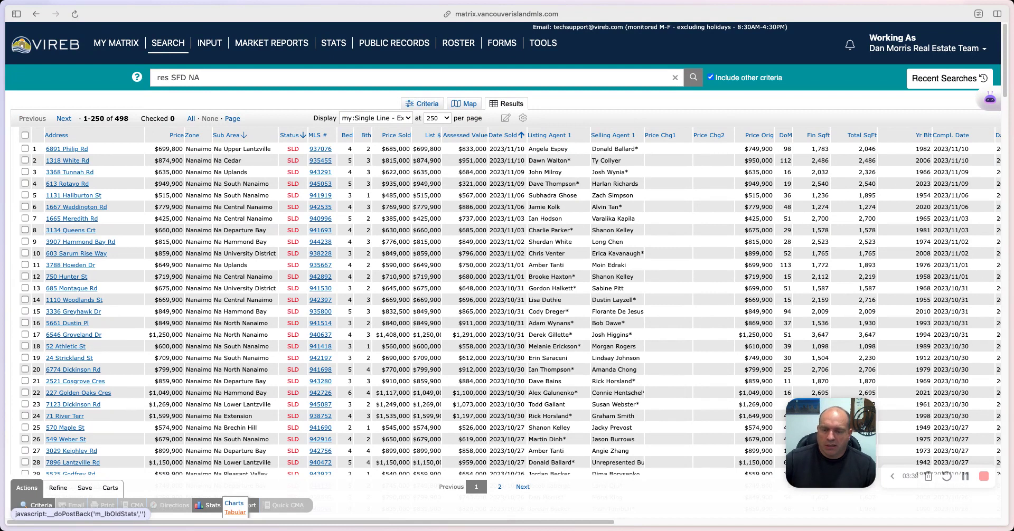
{"action": "left_click", "coordinate": [235, 513]}
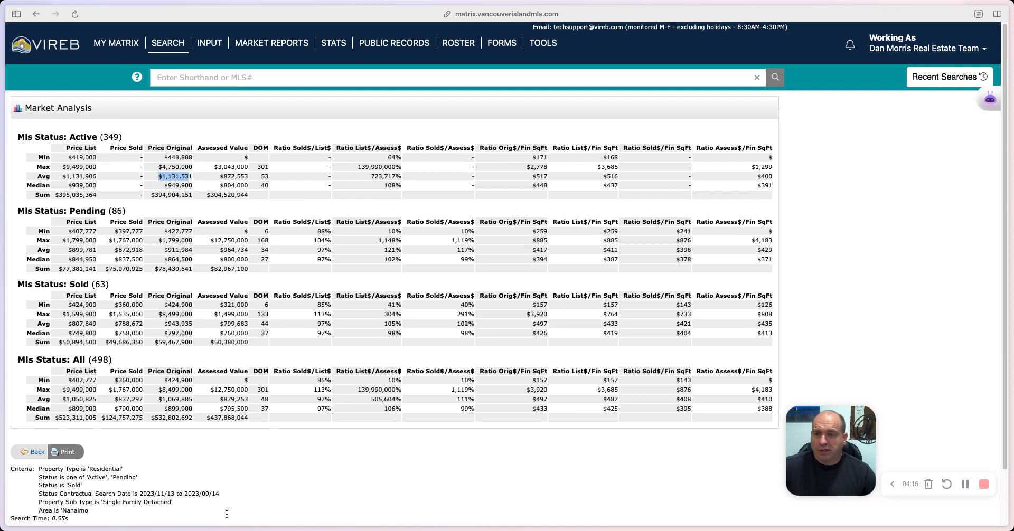
Examine the market analysis for Active and Pending listings, focusing on average and median list and sold prices
{"action": "left_click", "coordinate": [218, 500]}
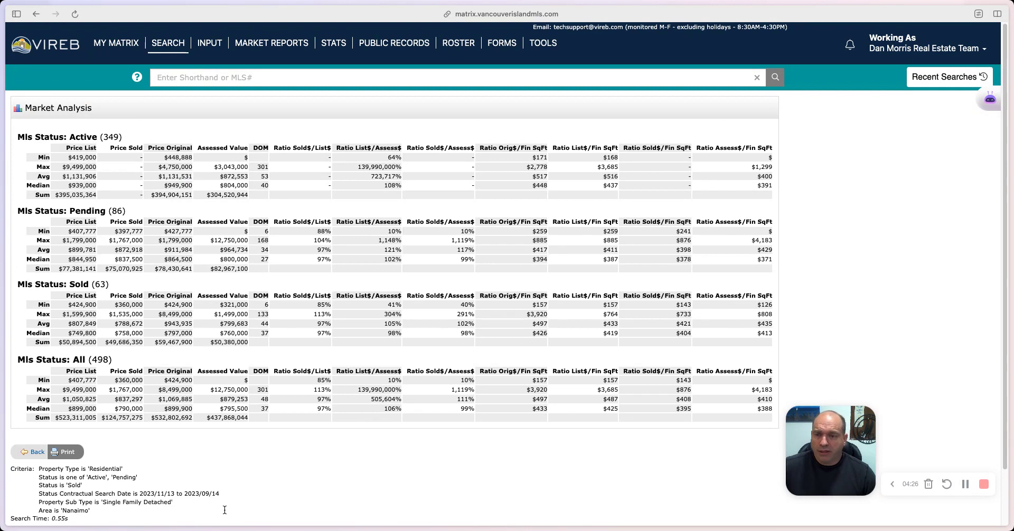
{"action": "scroll", "coordinate": [232, 507], "scroll_direction": "down", "scroll_amount": 1}
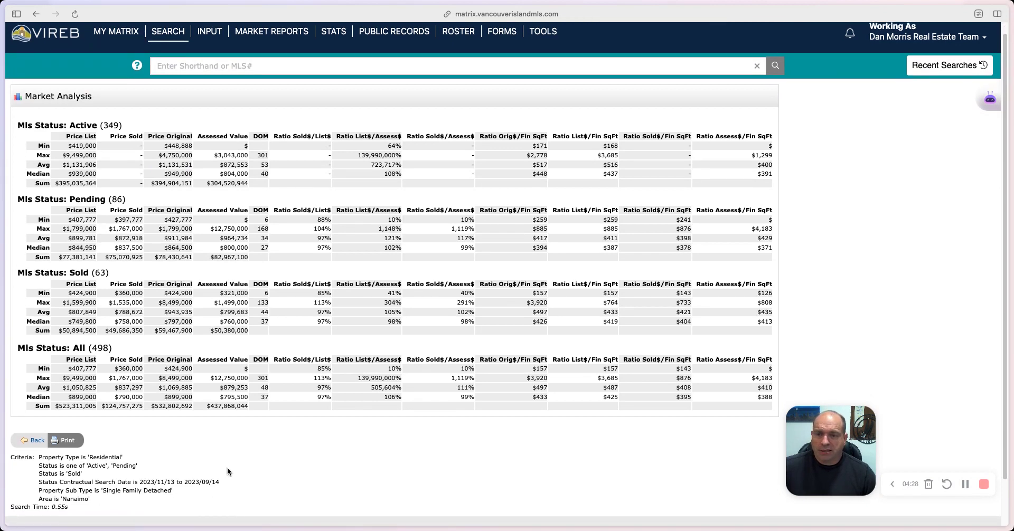
{"action": "scroll", "coordinate": [224, 491], "scroll_direction": "down", "scroll_amount": 3}
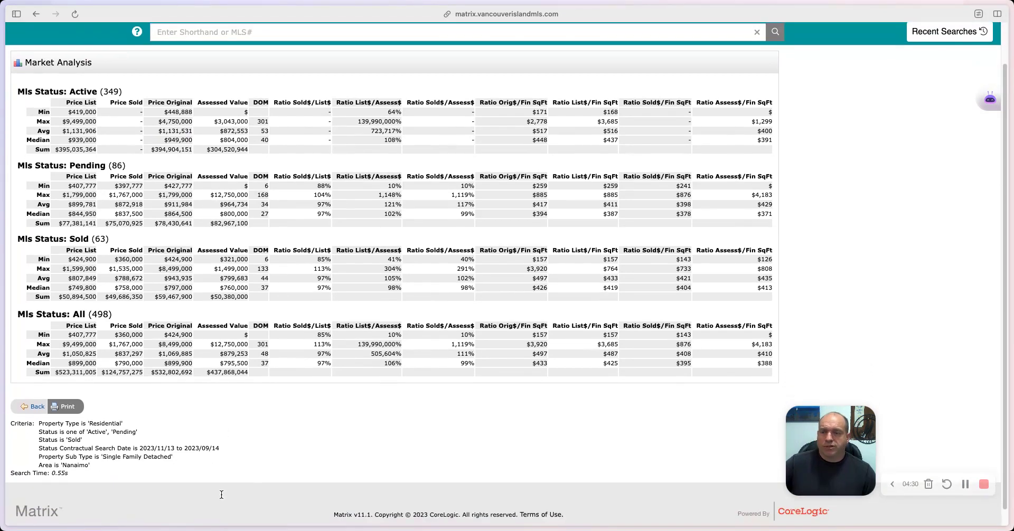
{"action": "scroll", "coordinate": [221, 494], "scroll_direction": "down", "scroll_amount": 1}
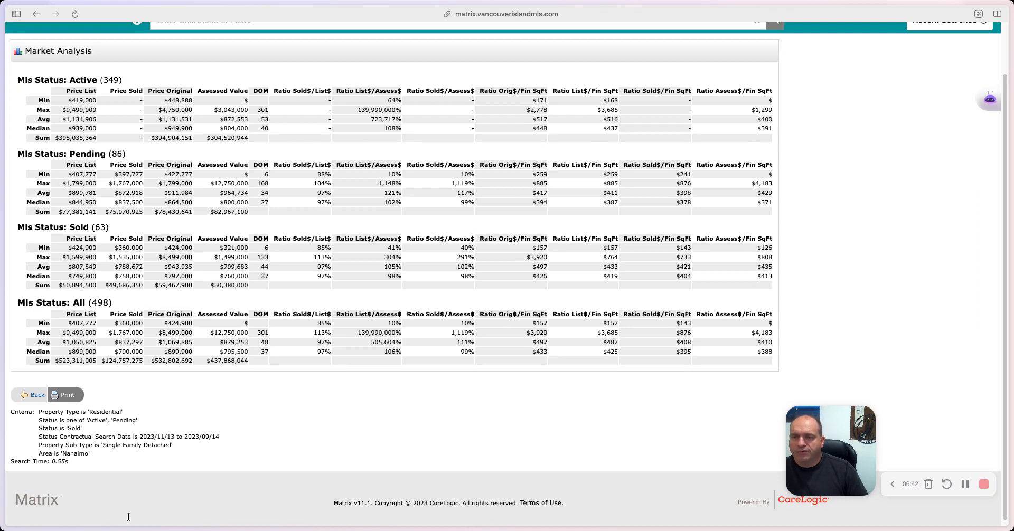
{"action": "left_click_drag", "start_coordinate": [71, 192], "coordinate": [135, 193]}
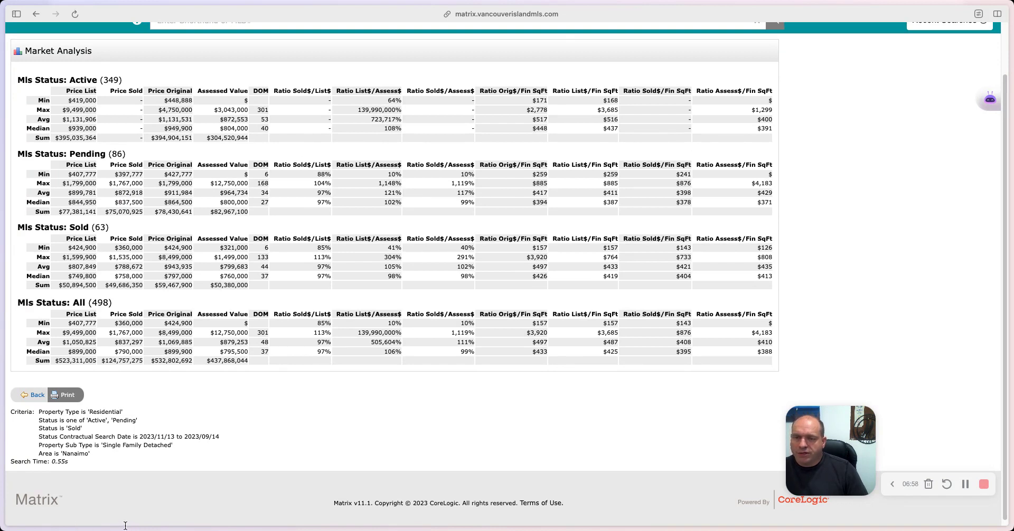
{"action": "left_click_drag", "start_coordinate": [122, 526], "coordinate": [141, 527]}
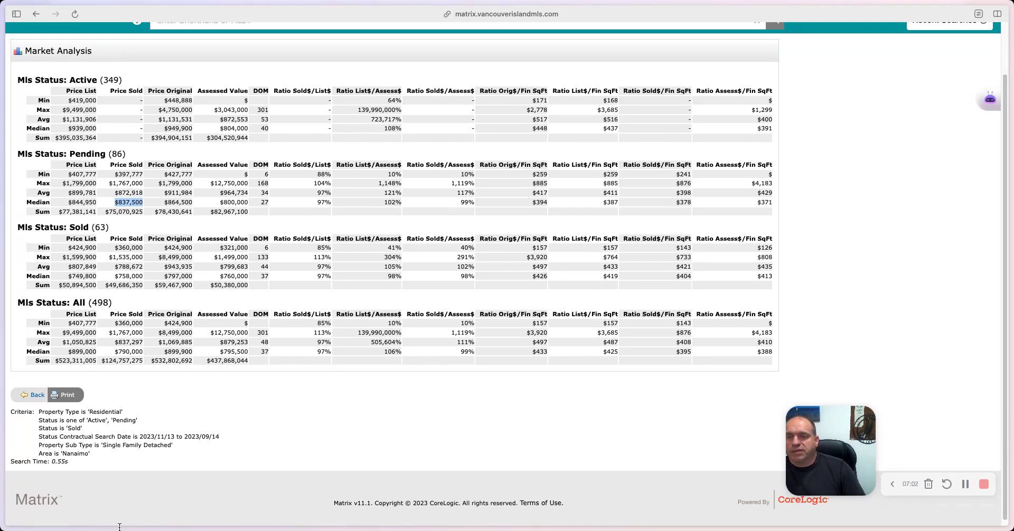
{"action": "left_click", "coordinate": [149, 528]}
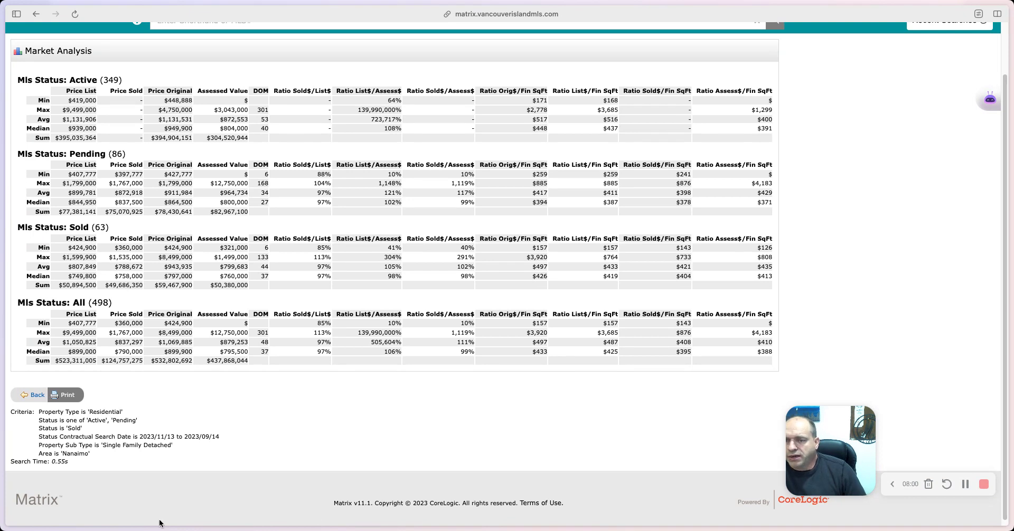
Compare the average list, sold and original prices of the Sold listings
{"action": "scroll", "coordinate": [165, 521], "scroll_direction": "down", "scroll_amount": 1}
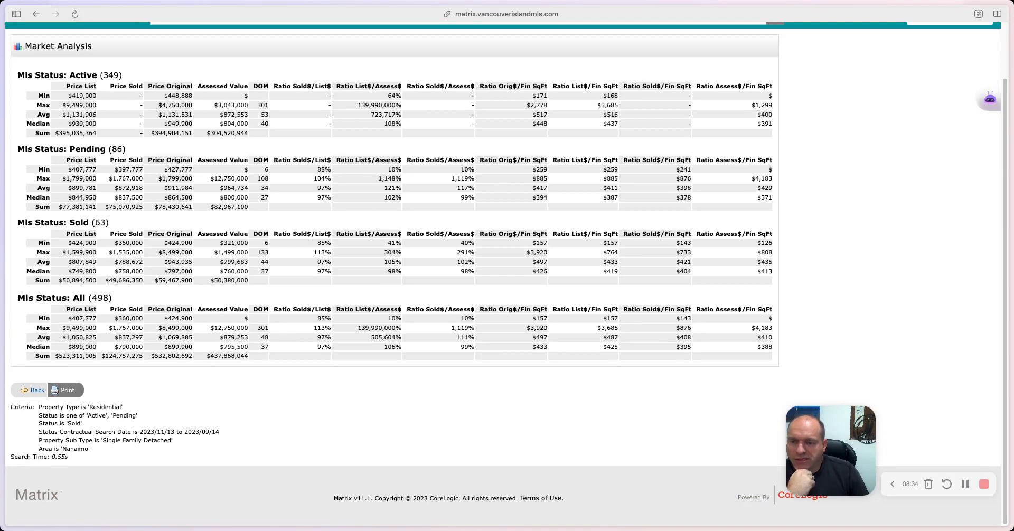
{"action": "left_click_drag", "start_coordinate": [69, 262], "coordinate": [164, 262]}
{"action": "left_click", "coordinate": [172, 262]}
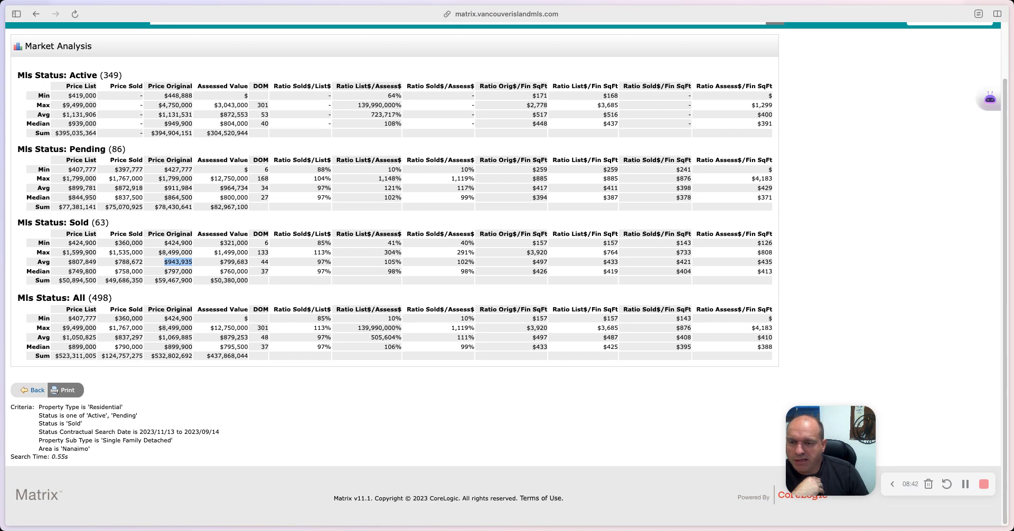
{"action": "left_click_drag", "start_coordinate": [68, 262], "coordinate": [143, 262]}
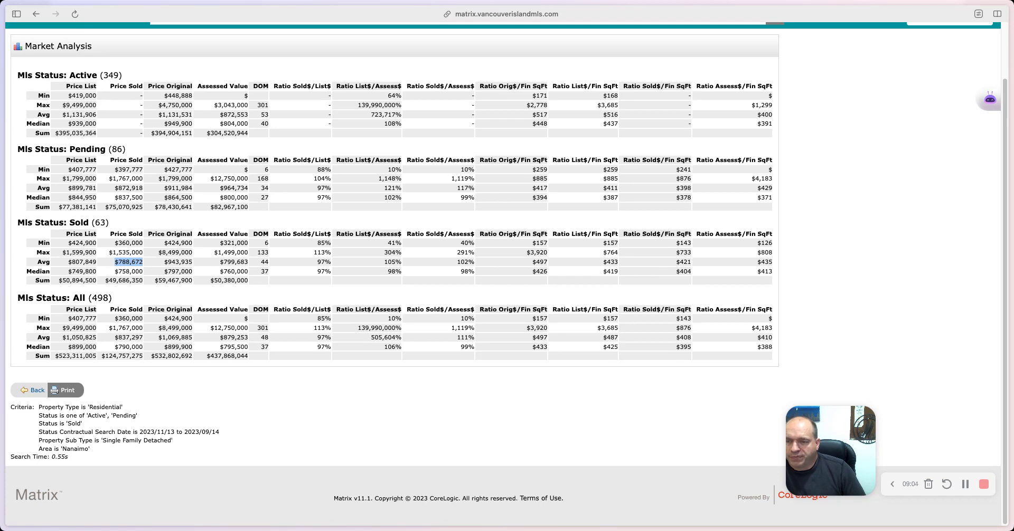
{"action": "left_click", "coordinate": [129, 262]}
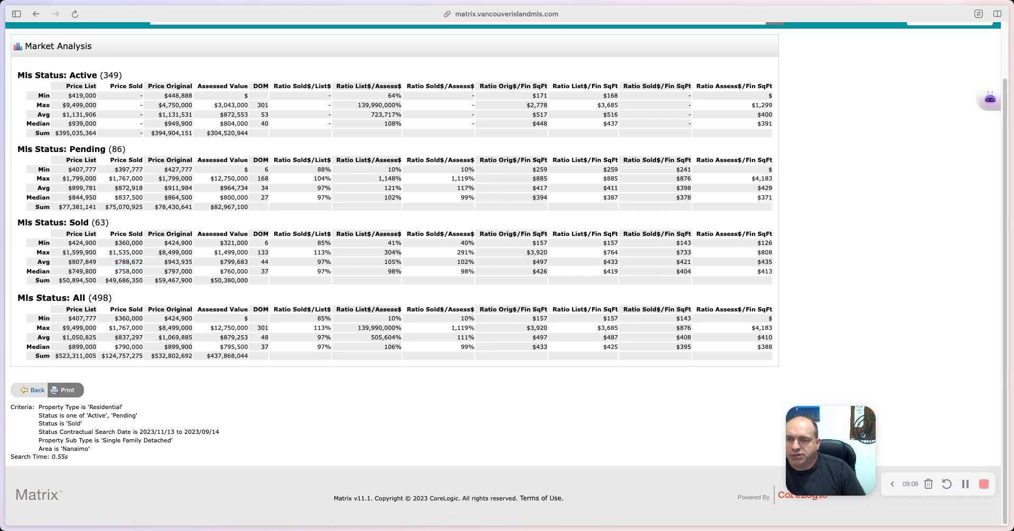
Compare the Pending and Sold listing counts, and examine the Sold median price and the Active average days on market
{"action": "left_click_drag", "start_coordinate": [111, 149], "coordinate": [122, 149]}
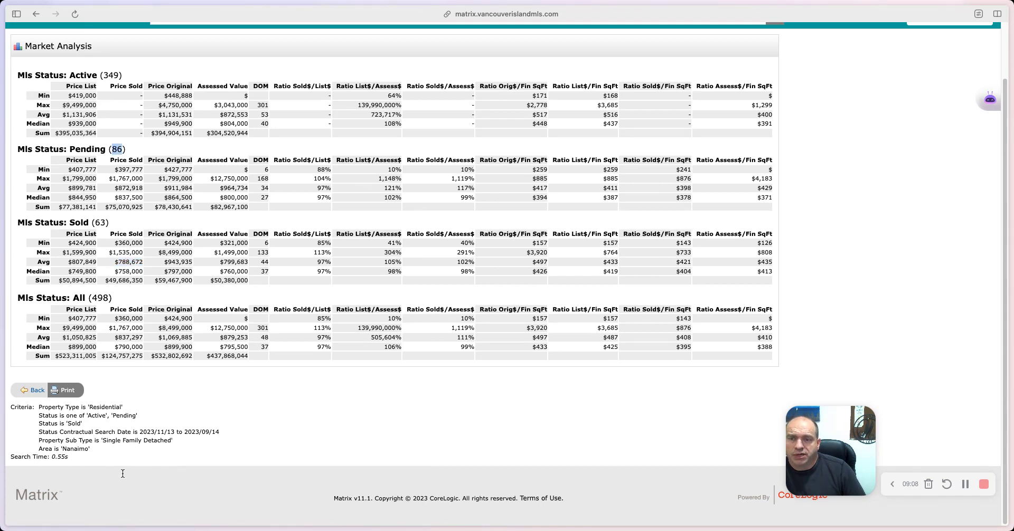
{"action": "left_click_drag", "start_coordinate": [96, 222], "coordinate": [110, 222]}
{"action": "left_click", "coordinate": [109, 222]}
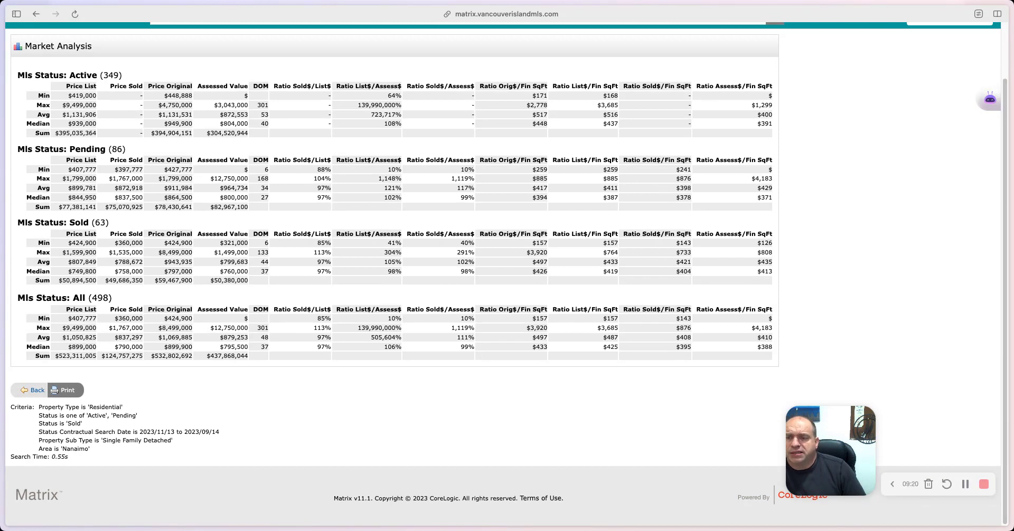
{"action": "left_click_drag", "start_coordinate": [114, 271], "coordinate": [142, 272]}
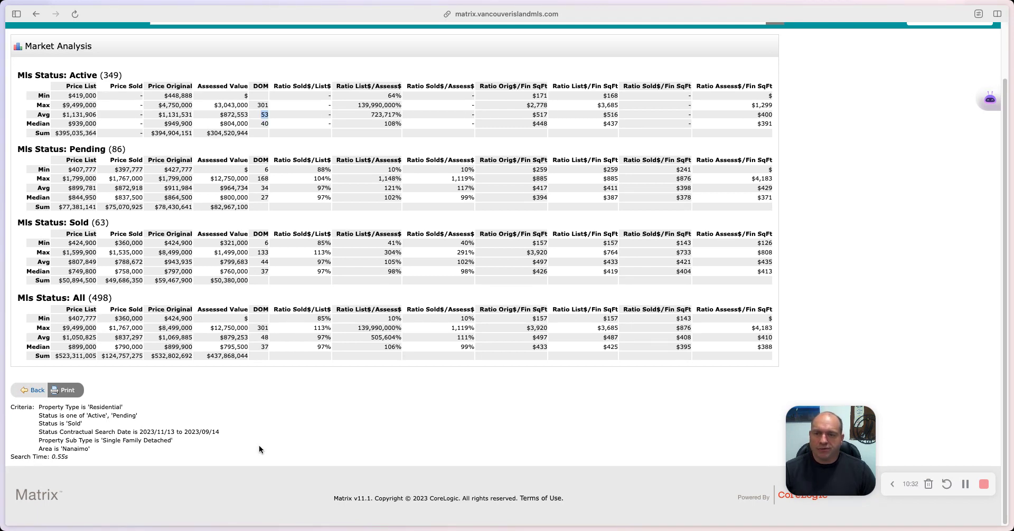
{"action": "left_click", "coordinate": [264, 516]}
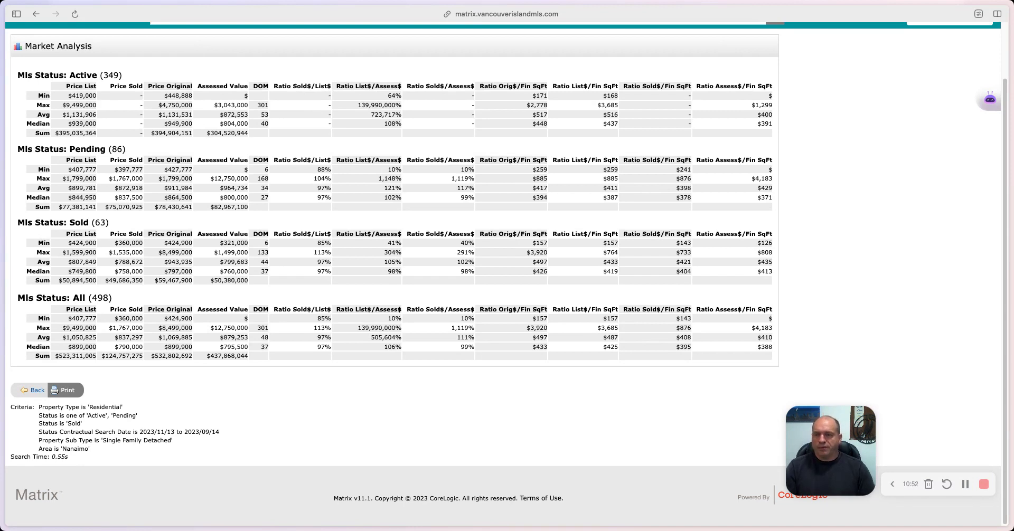
Generate the saved 10 Year SF Days on Market statistics chart using the search criteria saved with the preset
{"action": "scroll", "coordinate": [214, 520], "scroll_direction": "up", "scroll_amount": 2}
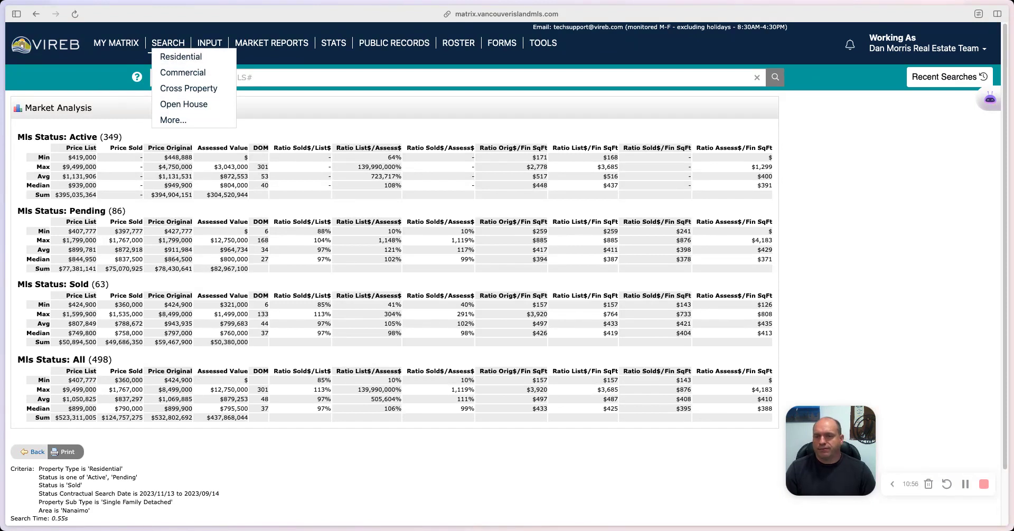
{"action": "left_click", "coordinate": [37, 452]}
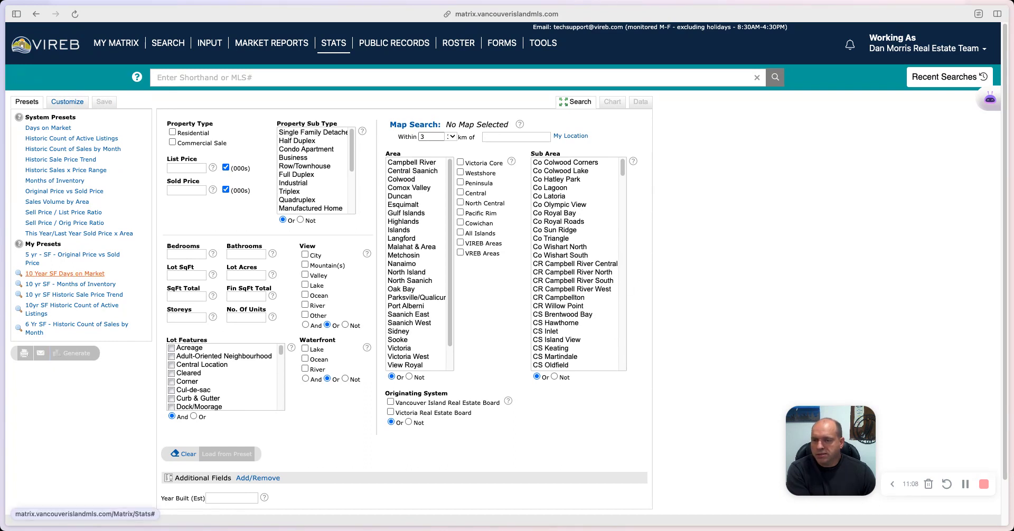
{"action": "left_click", "coordinate": [63, 273]}
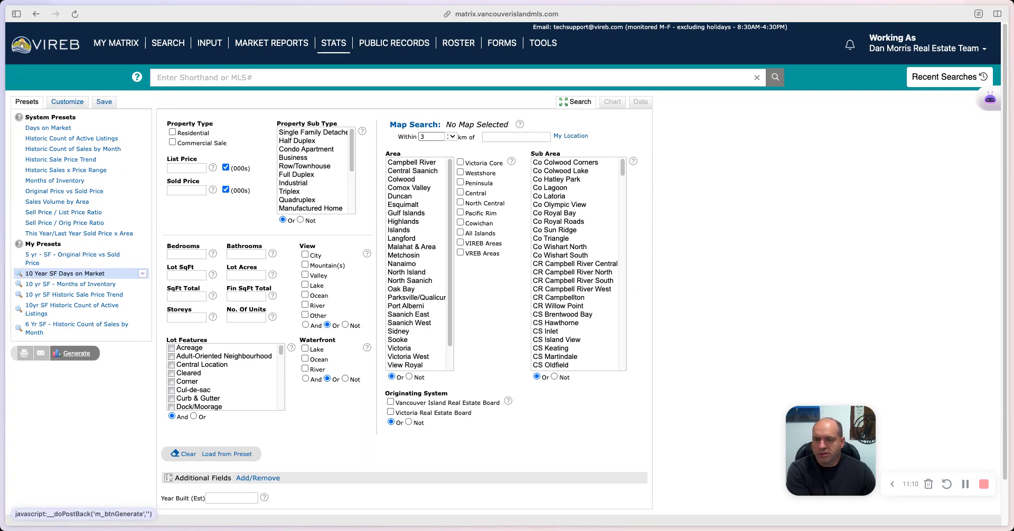
{"action": "left_click", "coordinate": [77, 353]}
{"action": "left_click", "coordinate": [161, 360]}
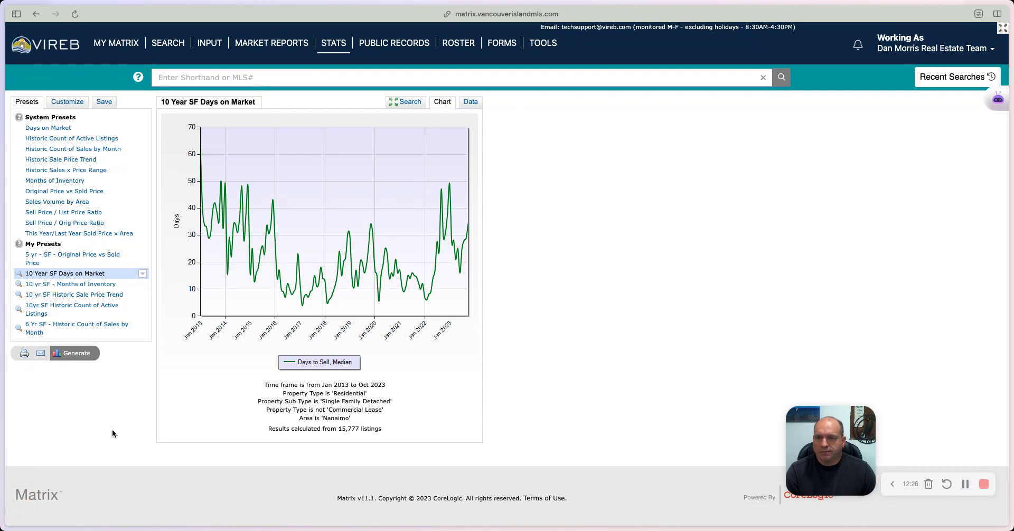
Change the days on market chart's time frame to Past 2 Years and prepare to regenerate it
{"action": "left_click", "coordinate": [67, 102]}
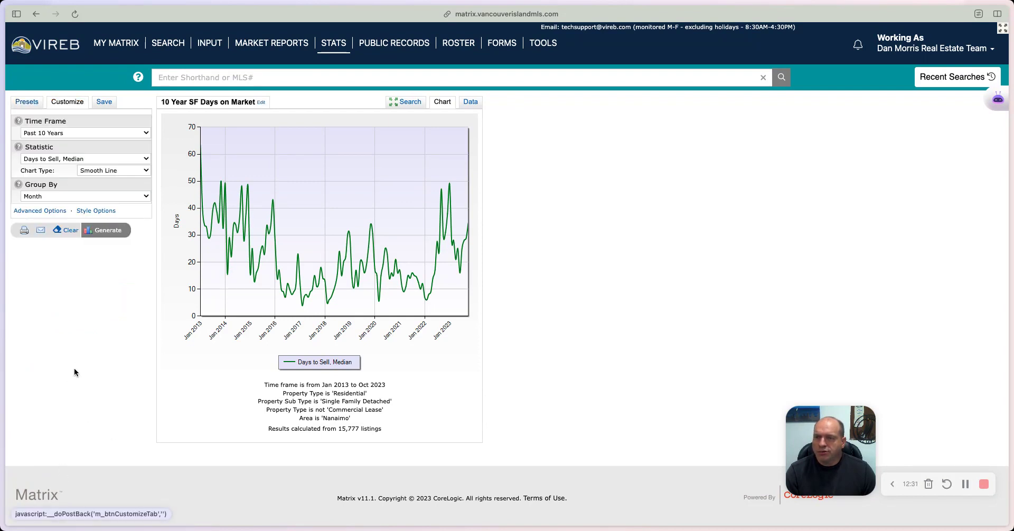
{"action": "left_click", "coordinate": [84, 133]}
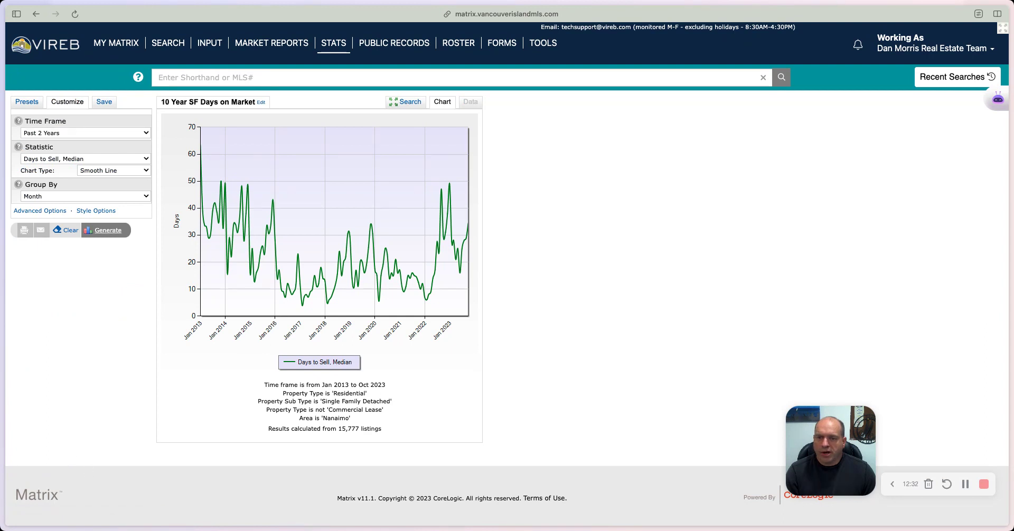
{"action": "mouse_move", "coordinate": [105, 231]}
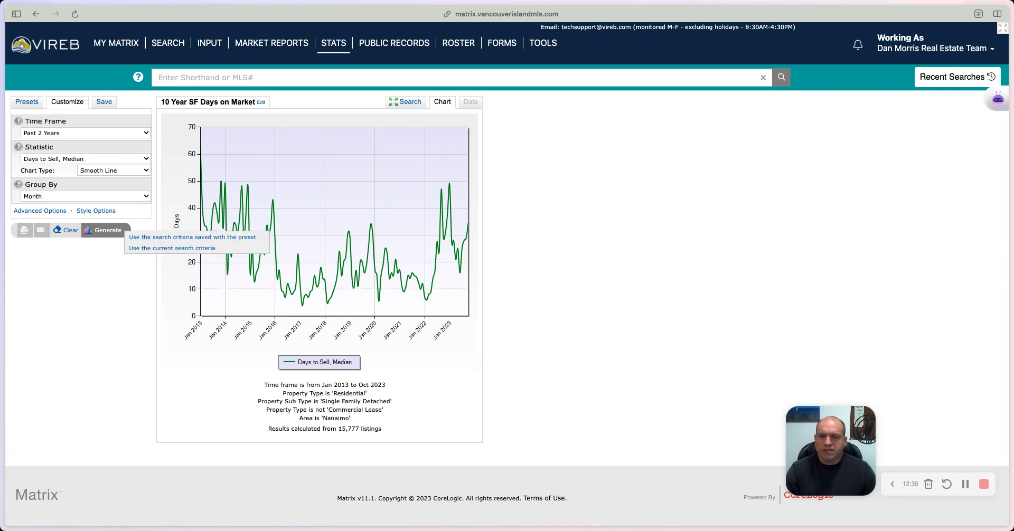